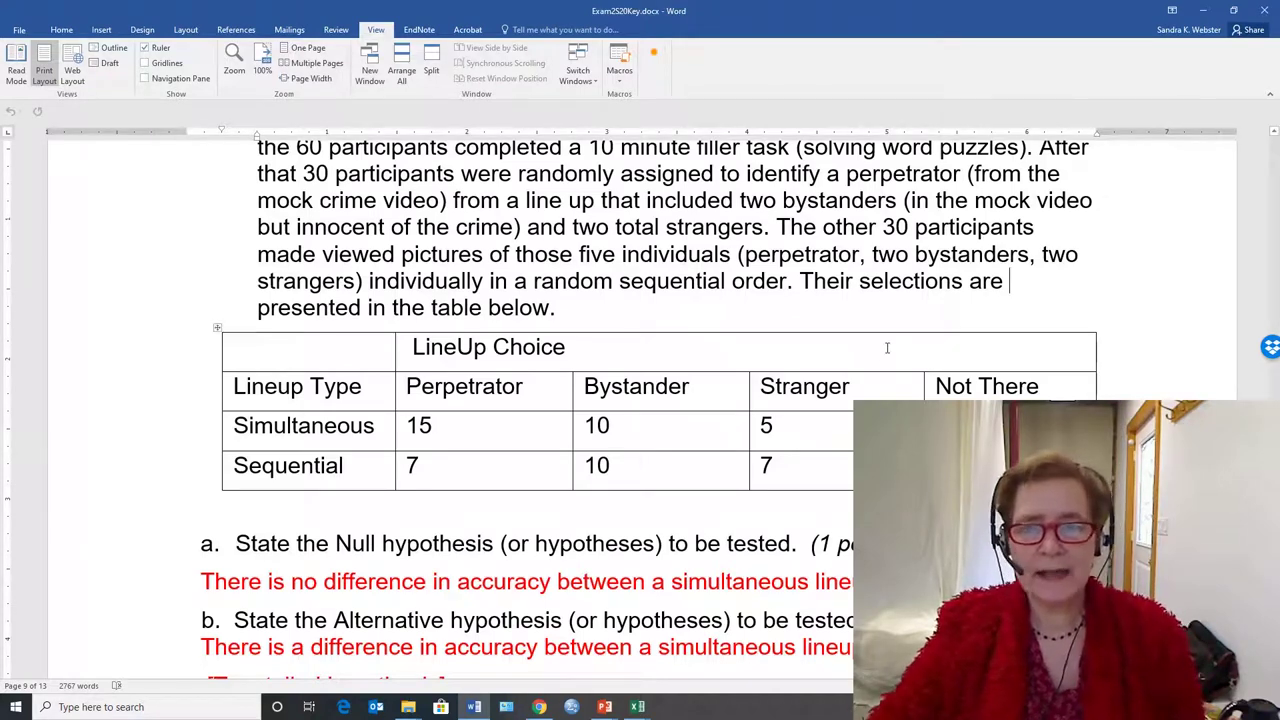
- Review exam problem 5 and its lineup choice table, and switch to the BasicStatistics.xlsx workbook in Excel
scroll(876, 346, up, 3)
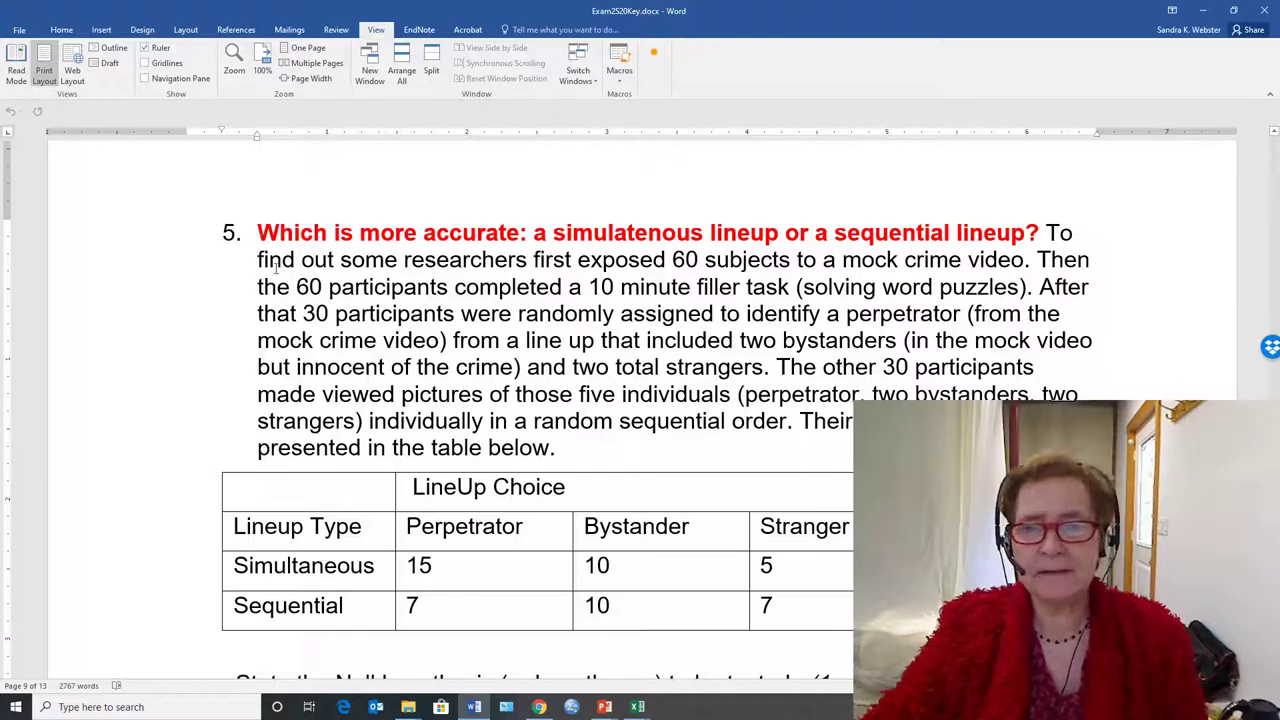
scroll(556, 270, down, 2)
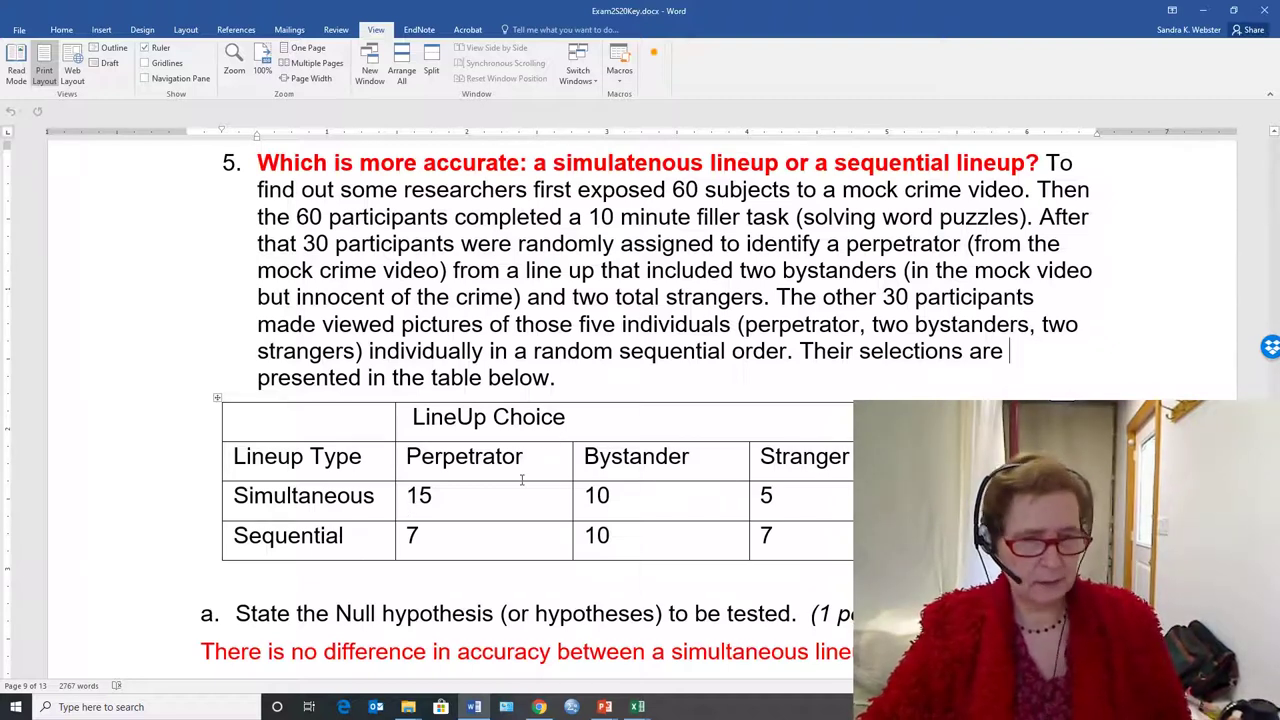
mouse_move(632, 707)
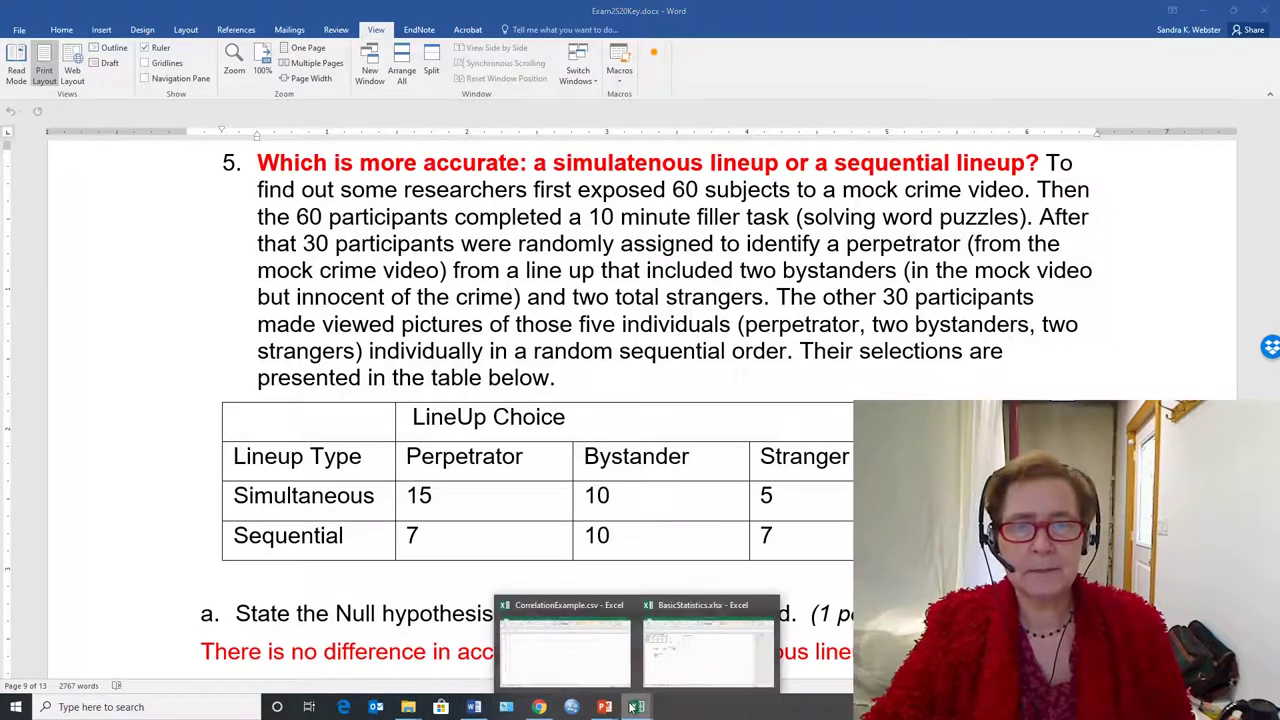
click(655, 660)
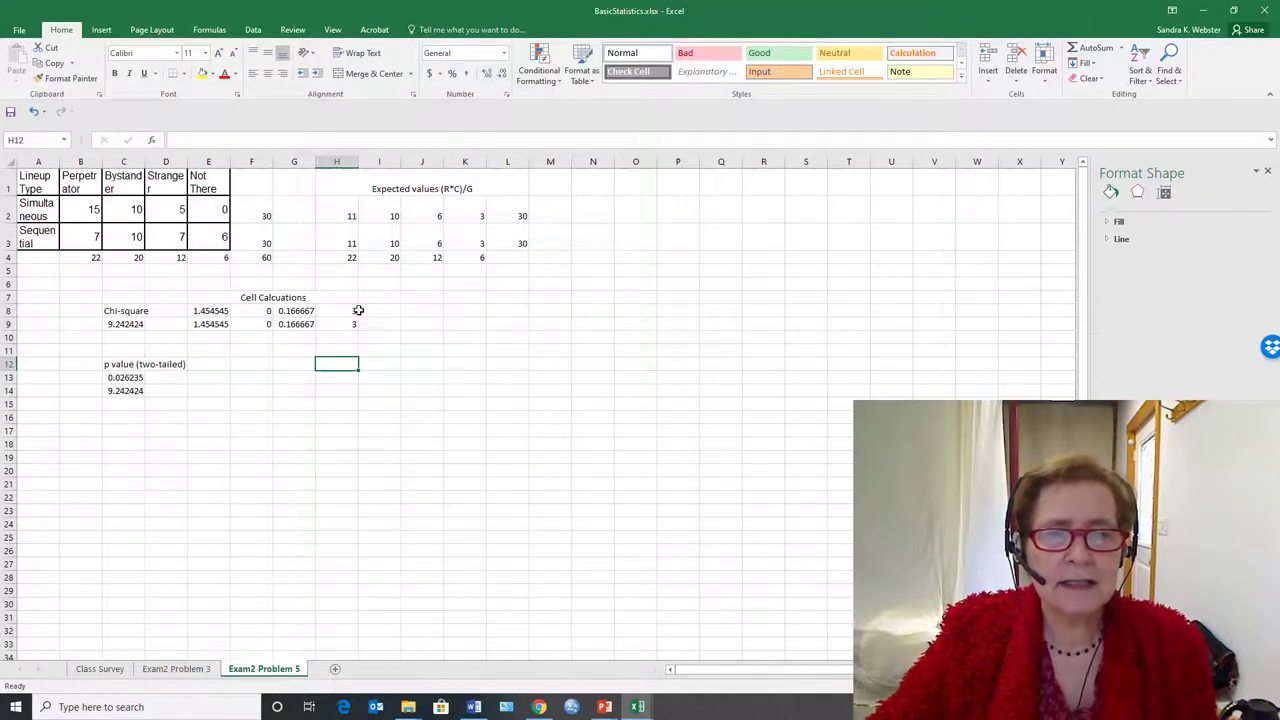
- Examine the formulas behind the first cell calculation in E8, the chi-square sum in C9, and the p-value check in C13 and C14
click(219, 310)
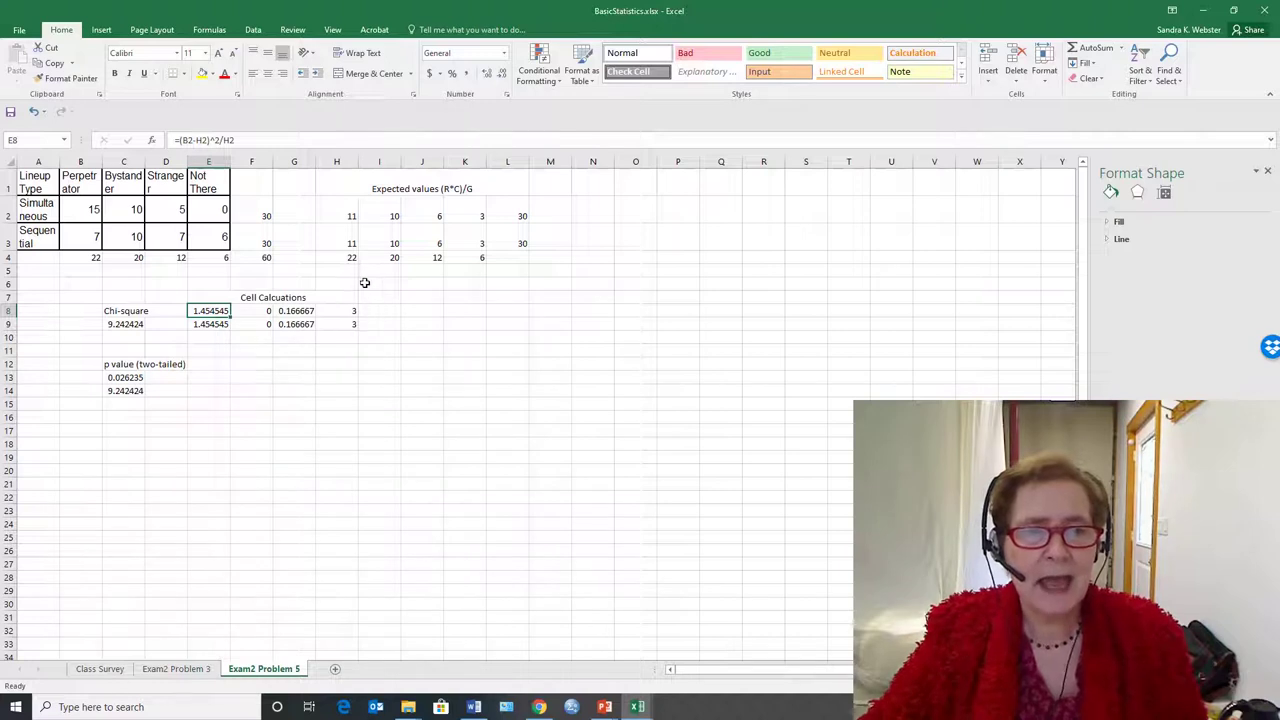
click(126, 324)
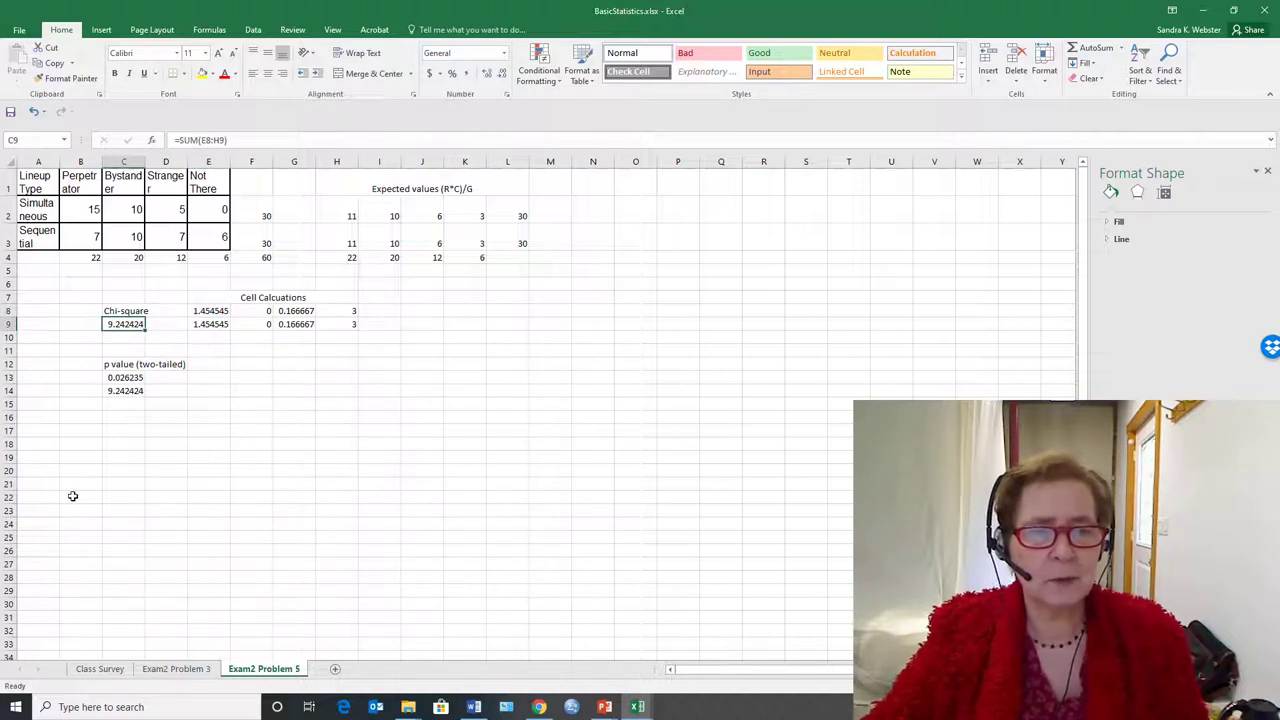
click(128, 378)
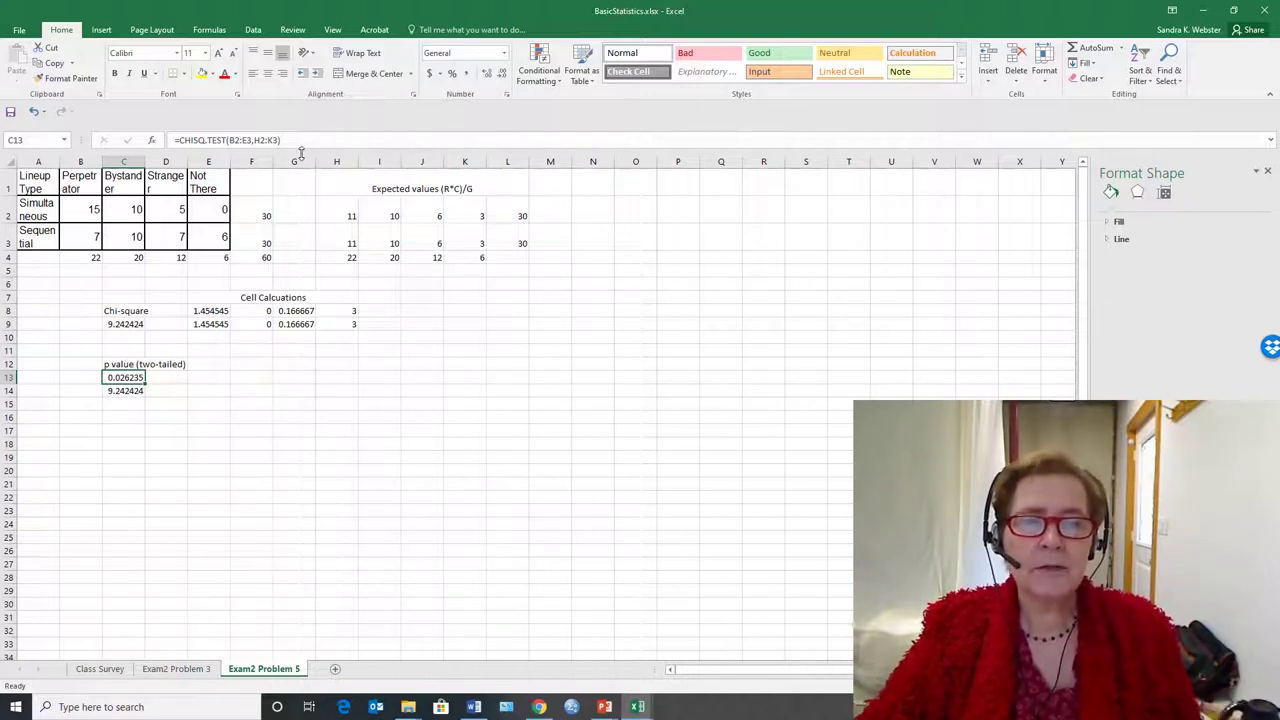
click(138, 393)
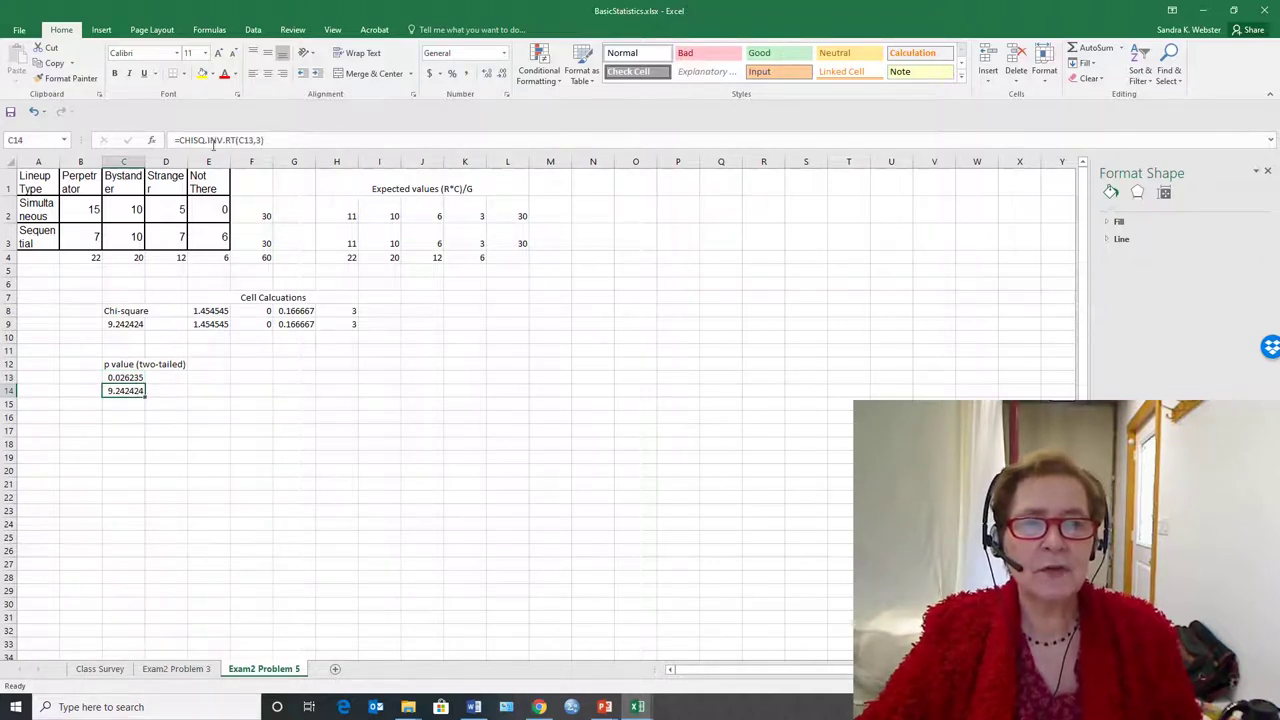
click(131, 377)
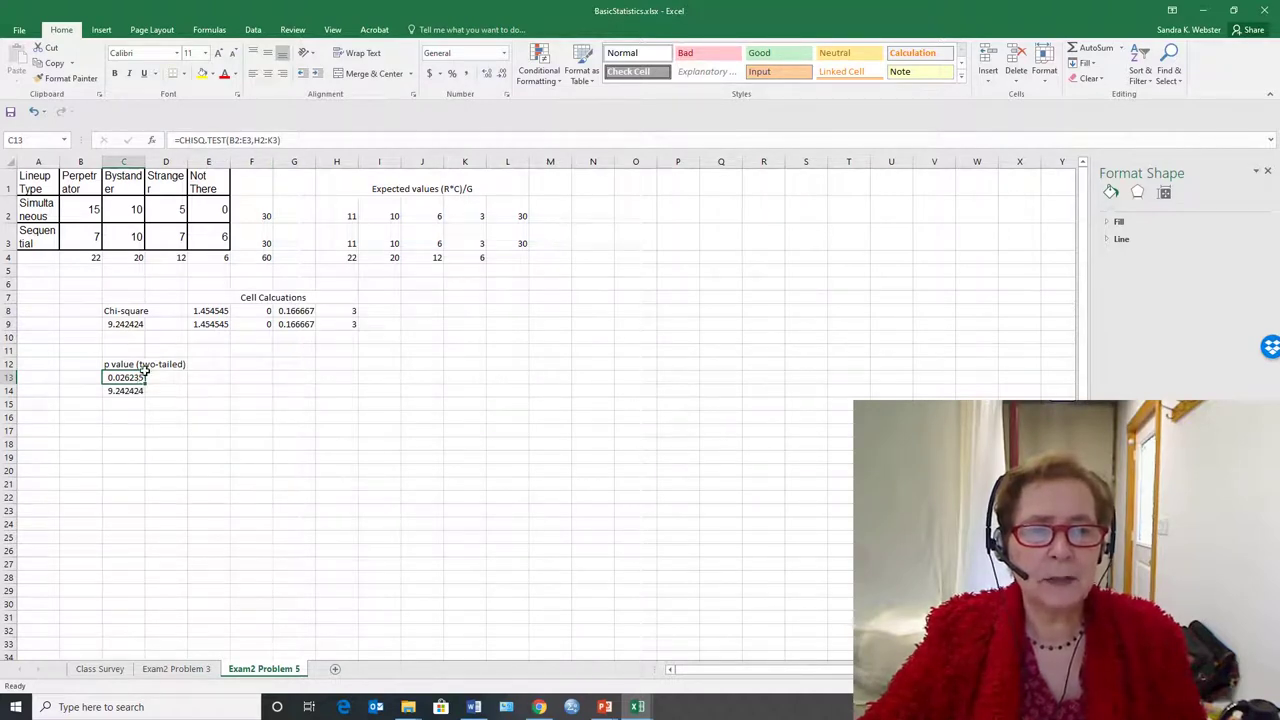
- Insert a CHISQ.TEST function in cell E13 with actual range B2:E3 and expected range H2:K3
click(208, 377)
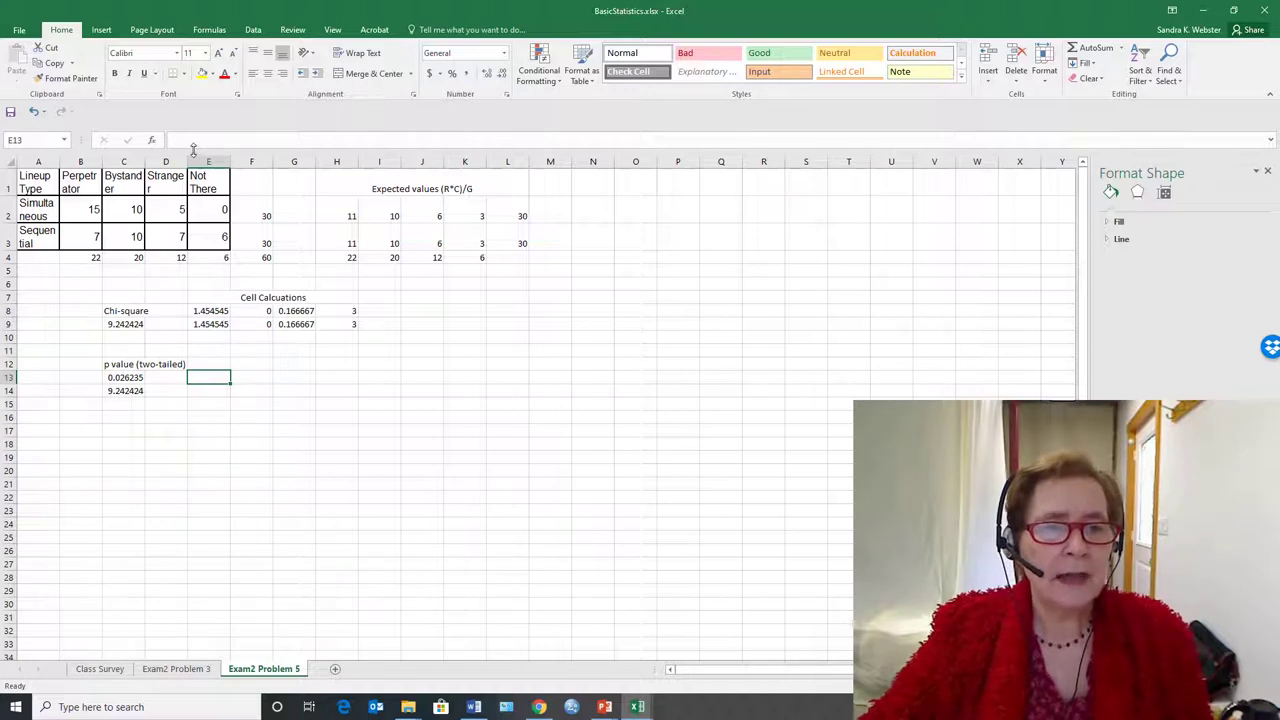
click(152, 140)
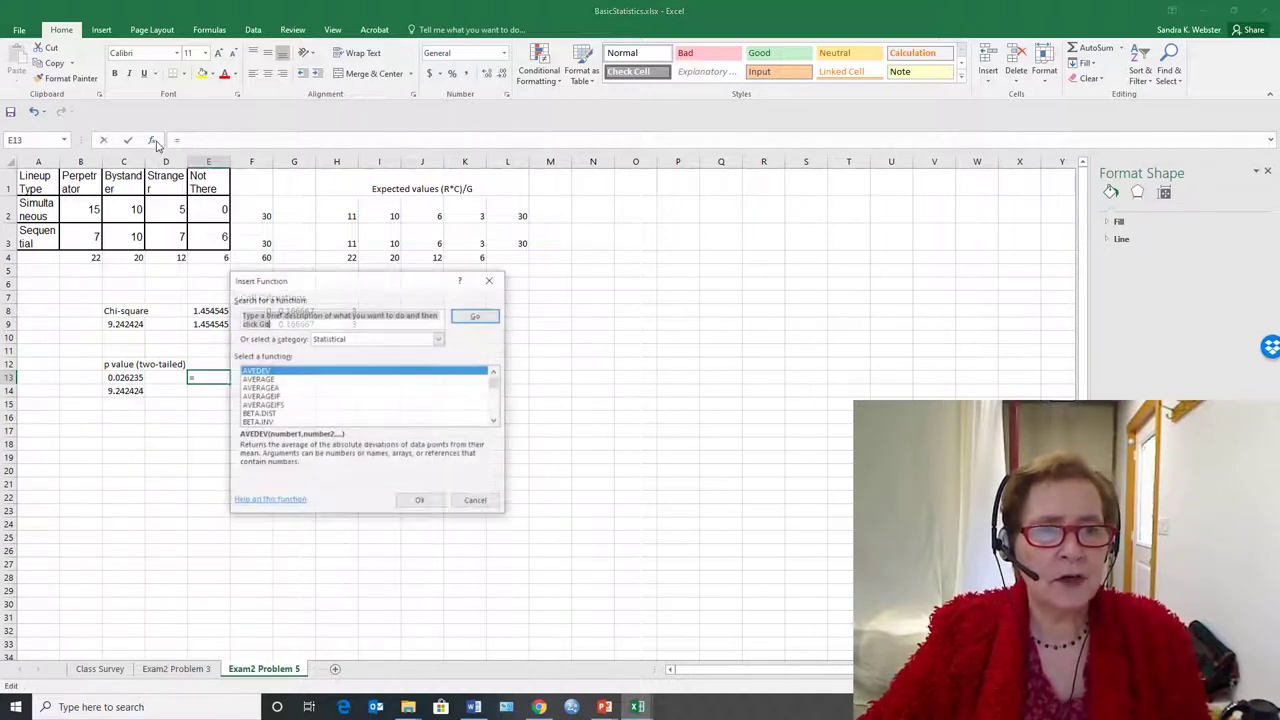
scroll(303, 396, down, 2)
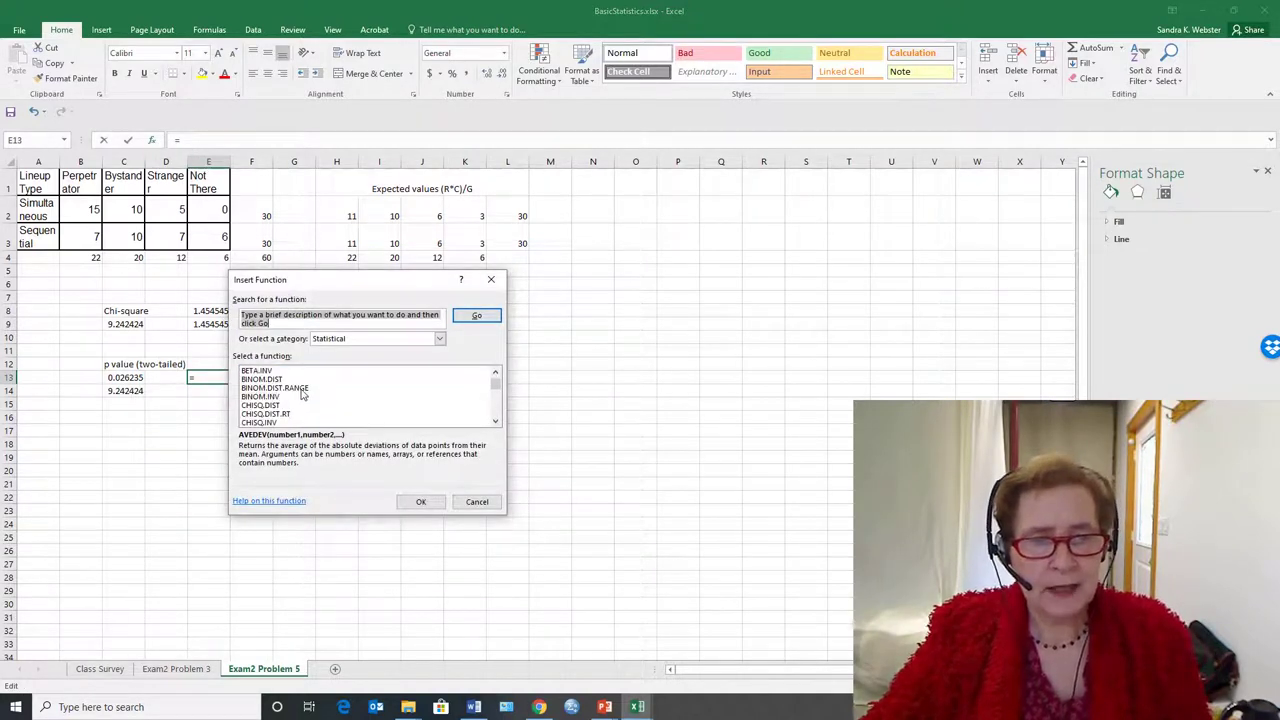
scroll(303, 396, down, 1)
click(277, 415)
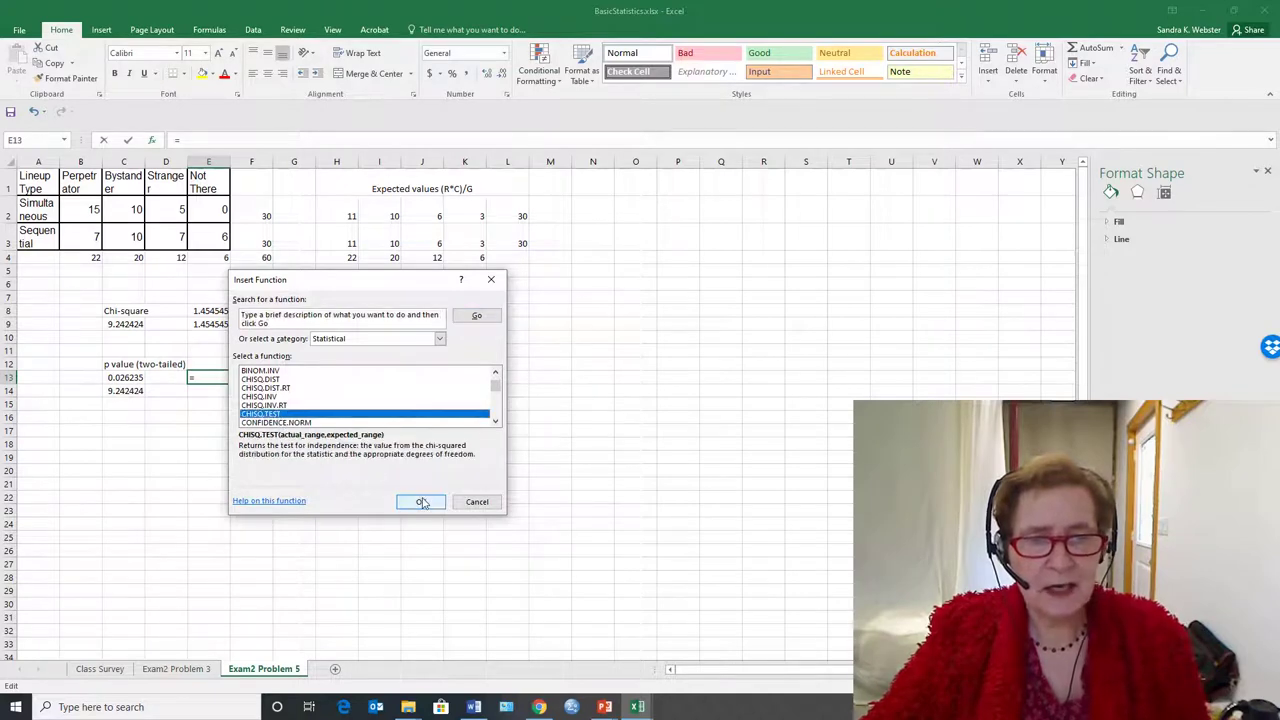
click(420, 502)
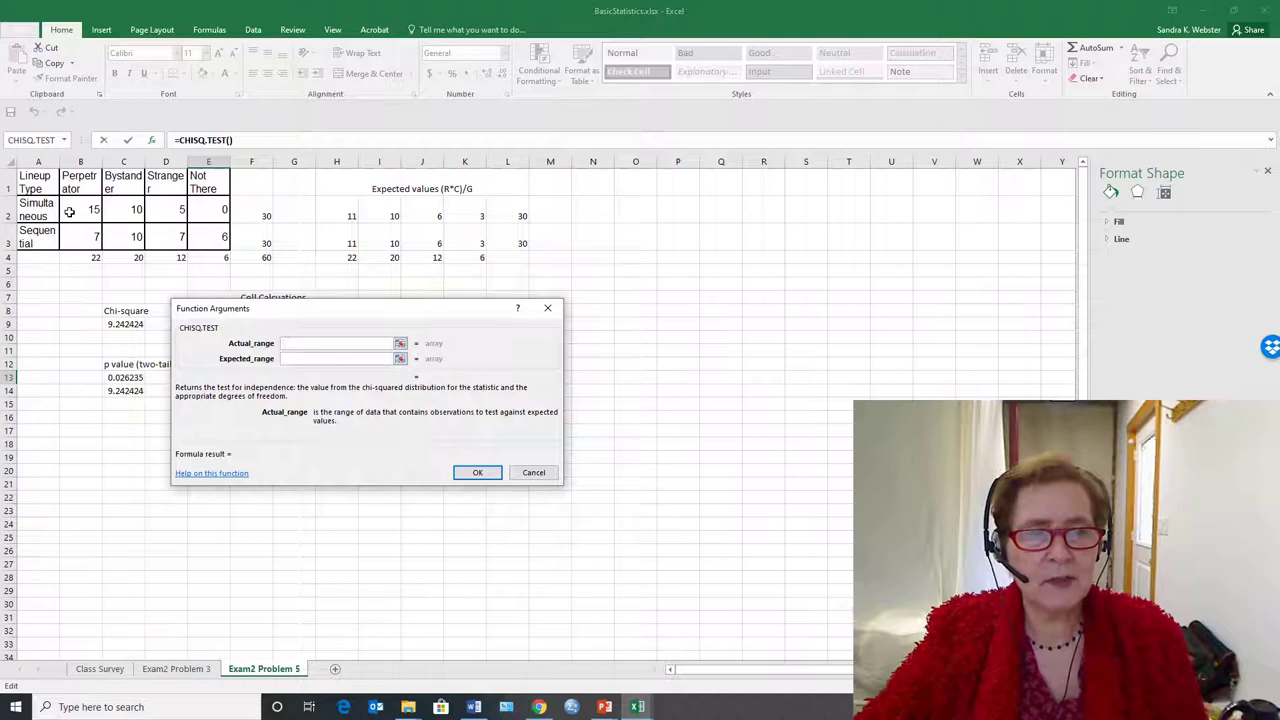
drag(86, 209, 200, 237)
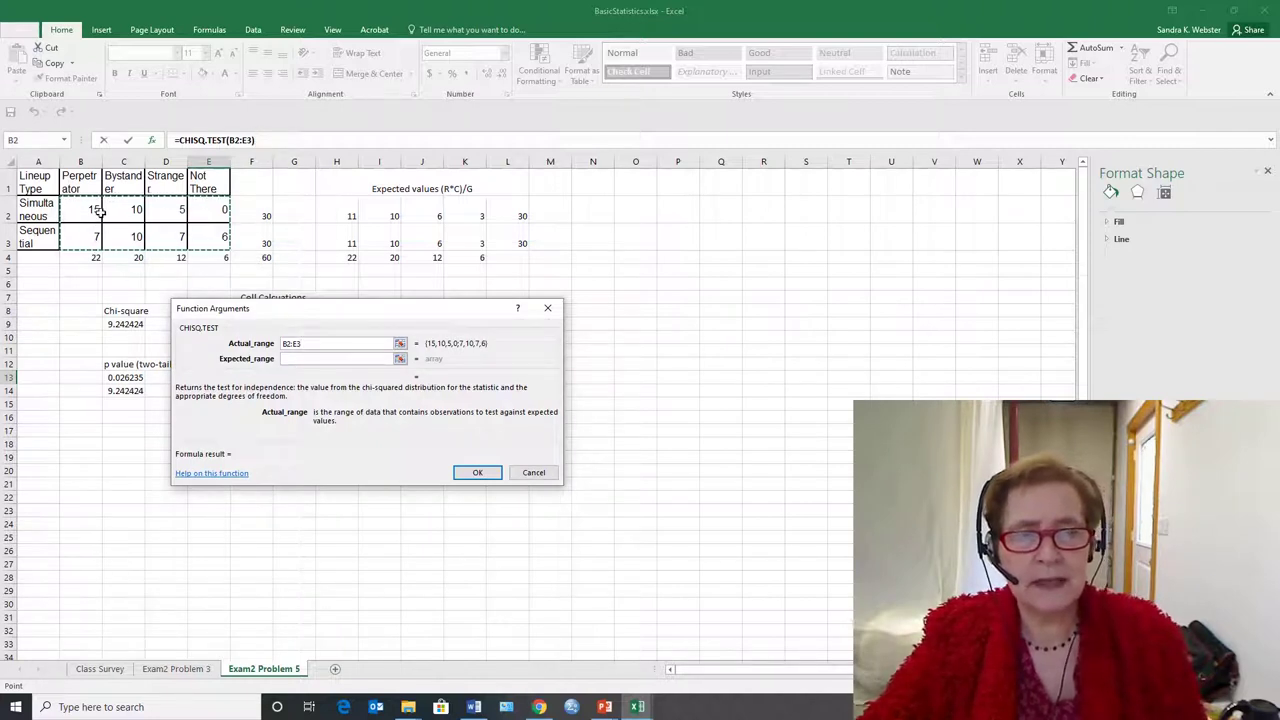
click(301, 359)
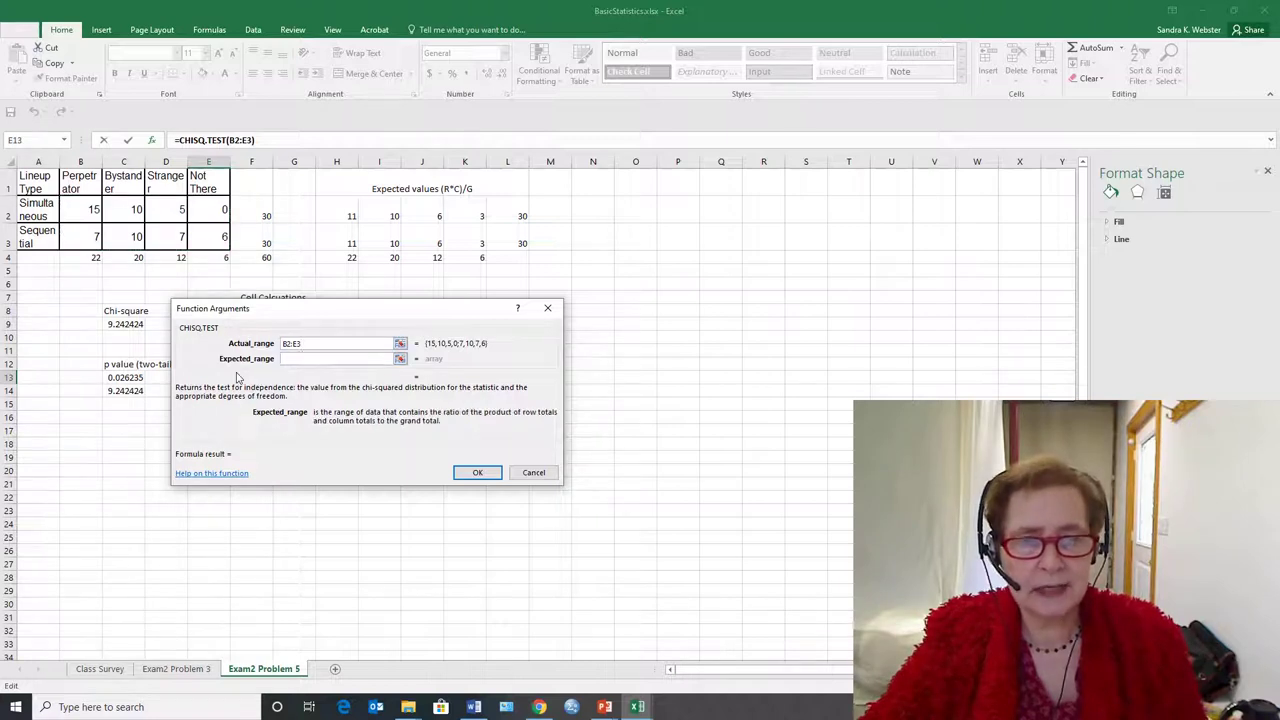
drag(345, 214, 462, 226)
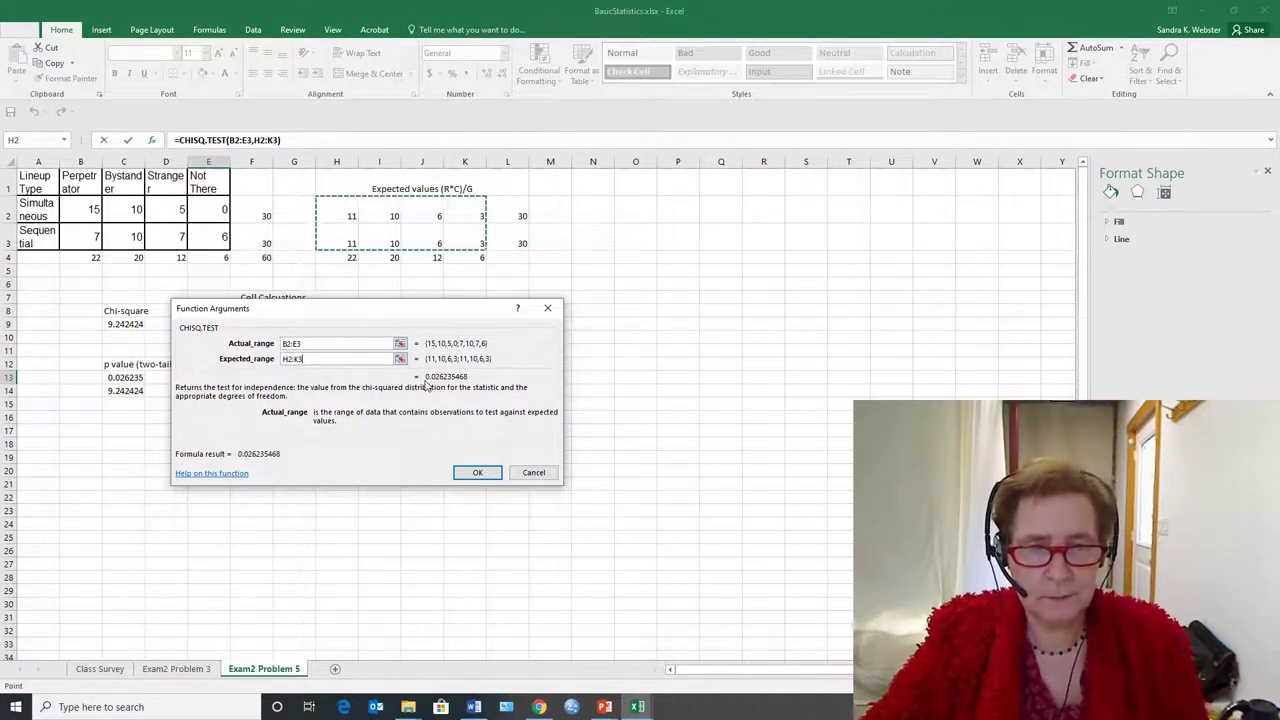
click(477, 473)
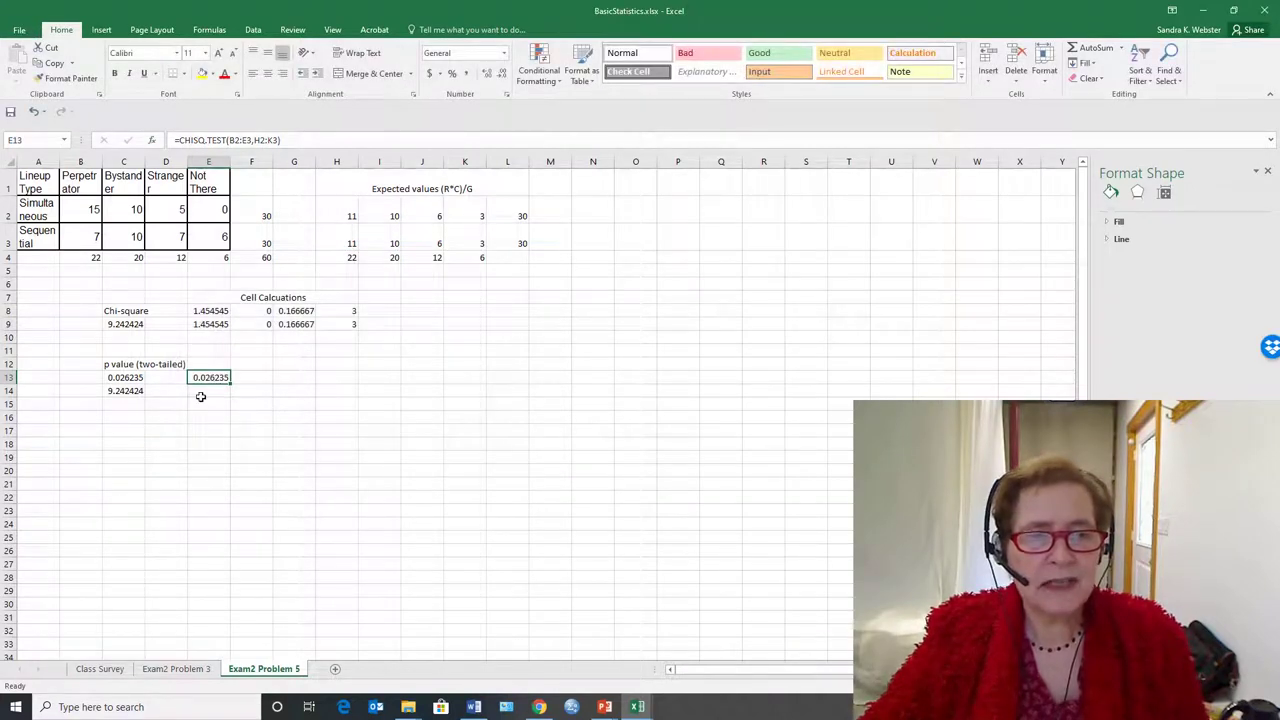
- Check which function and arguments cell C14 uses to convert the p value back to chi-square
click(201, 398)
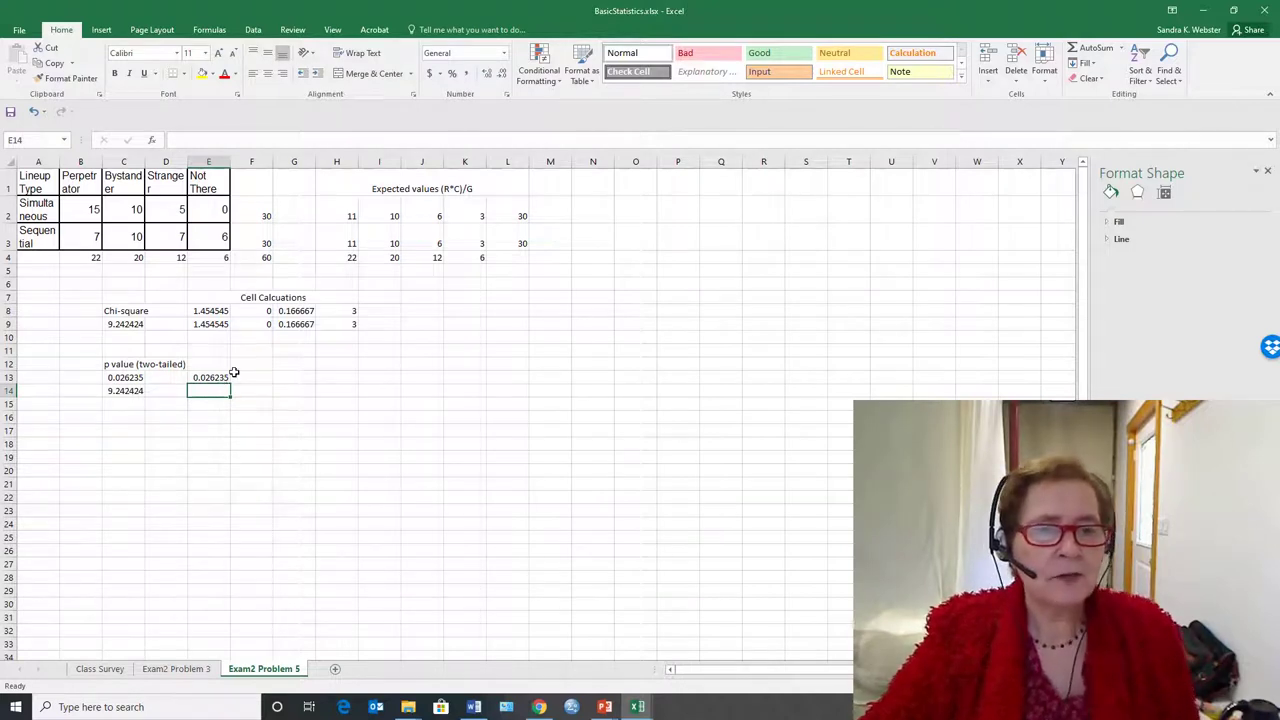
key(Escape)
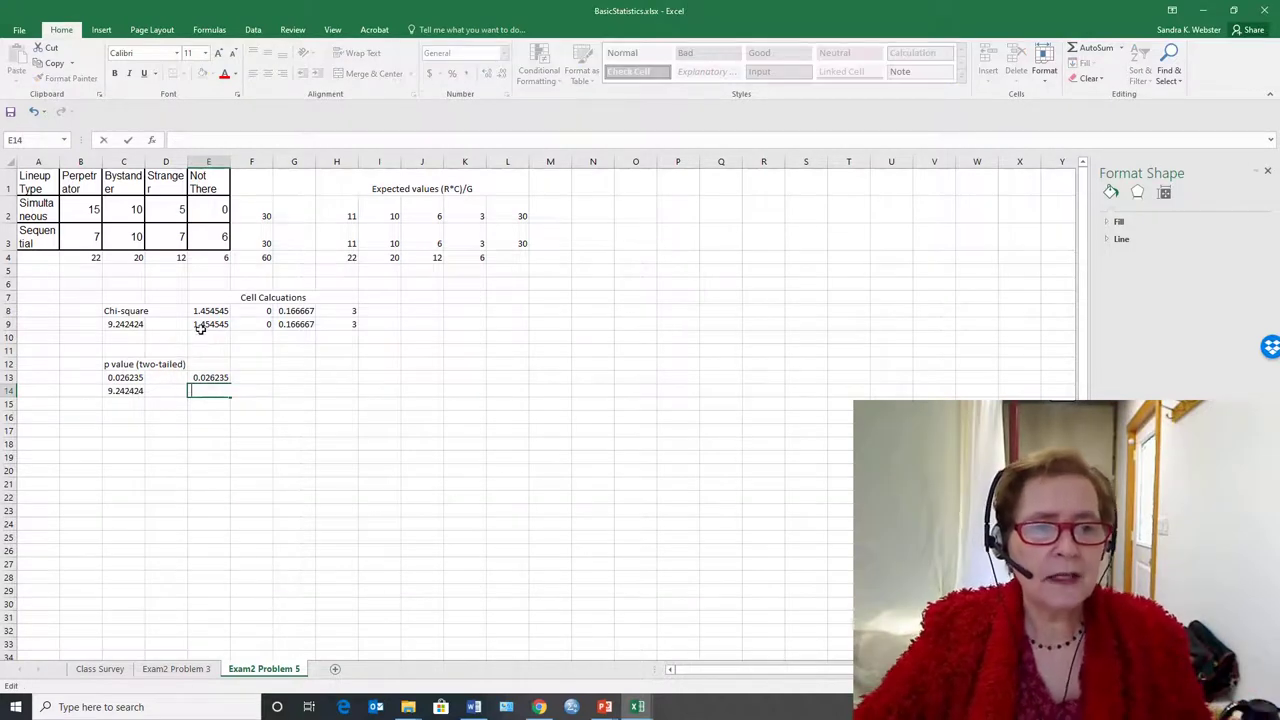
click(130, 392)
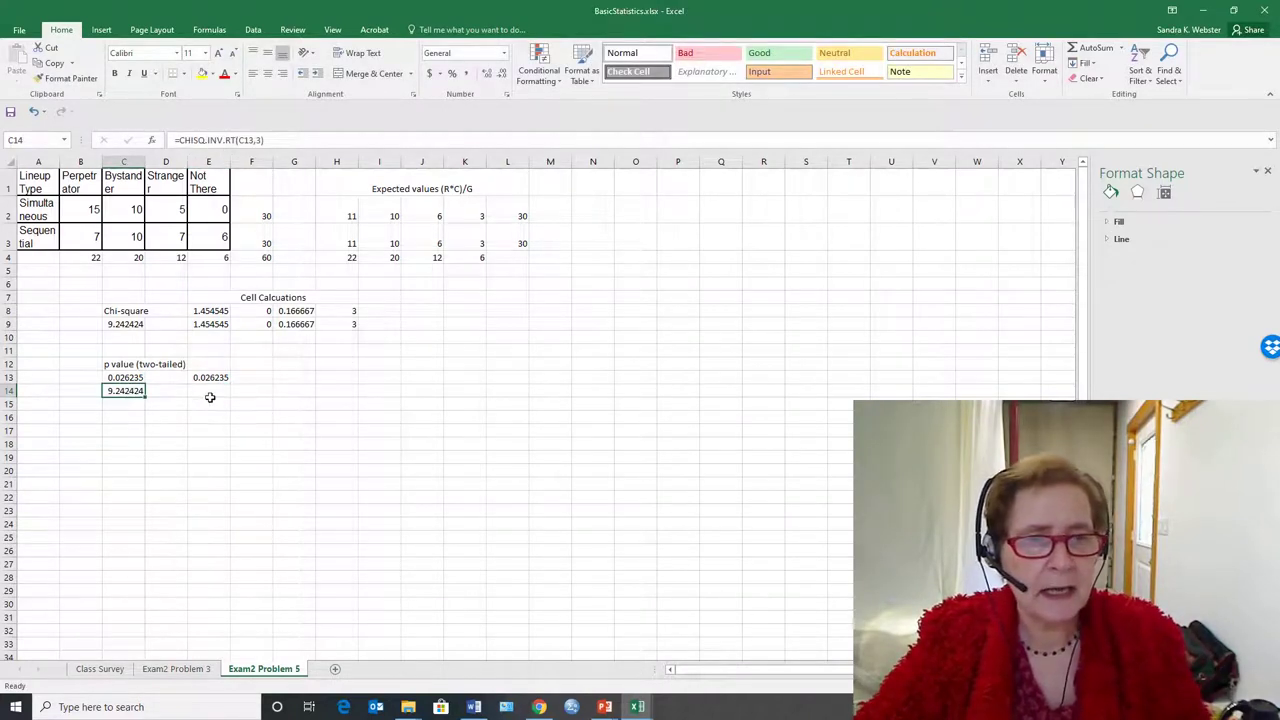
- Insert a CHISQ.INV.RT function in cell E14 with probability E13 and 3 degrees of freedom
drag(208, 392, 210, 378)
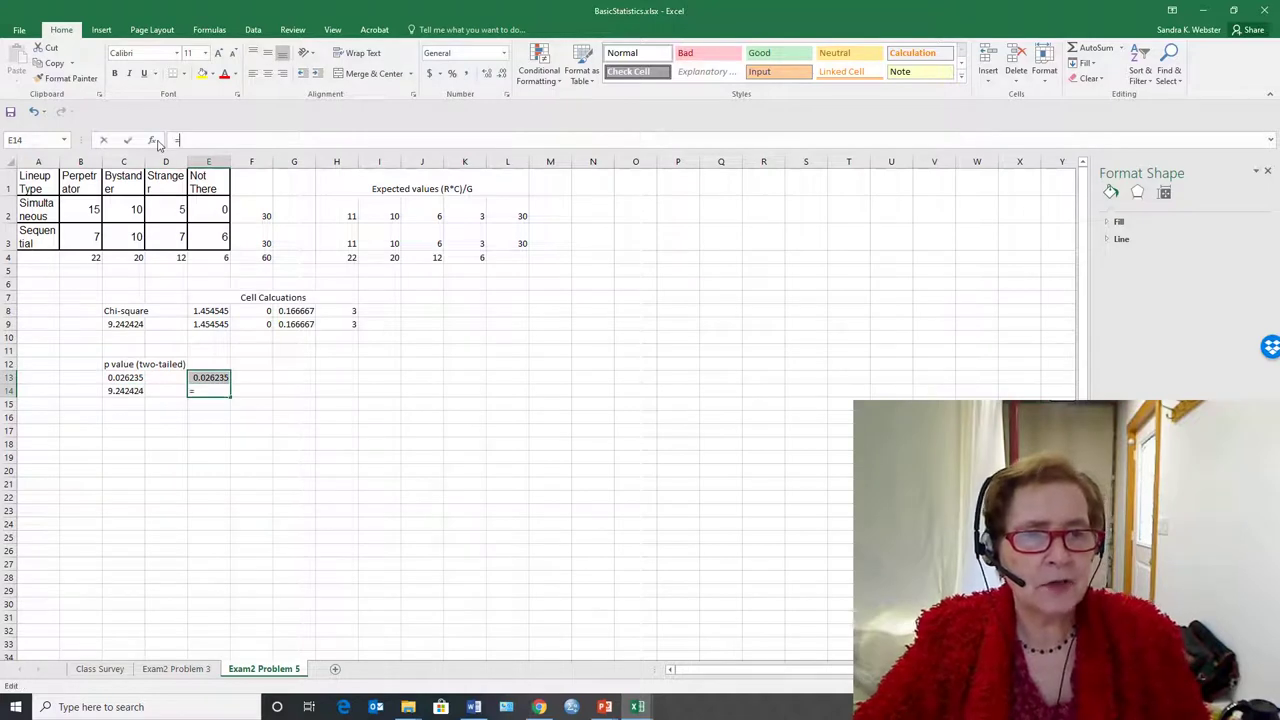
scroll(424, 442, down, 2)
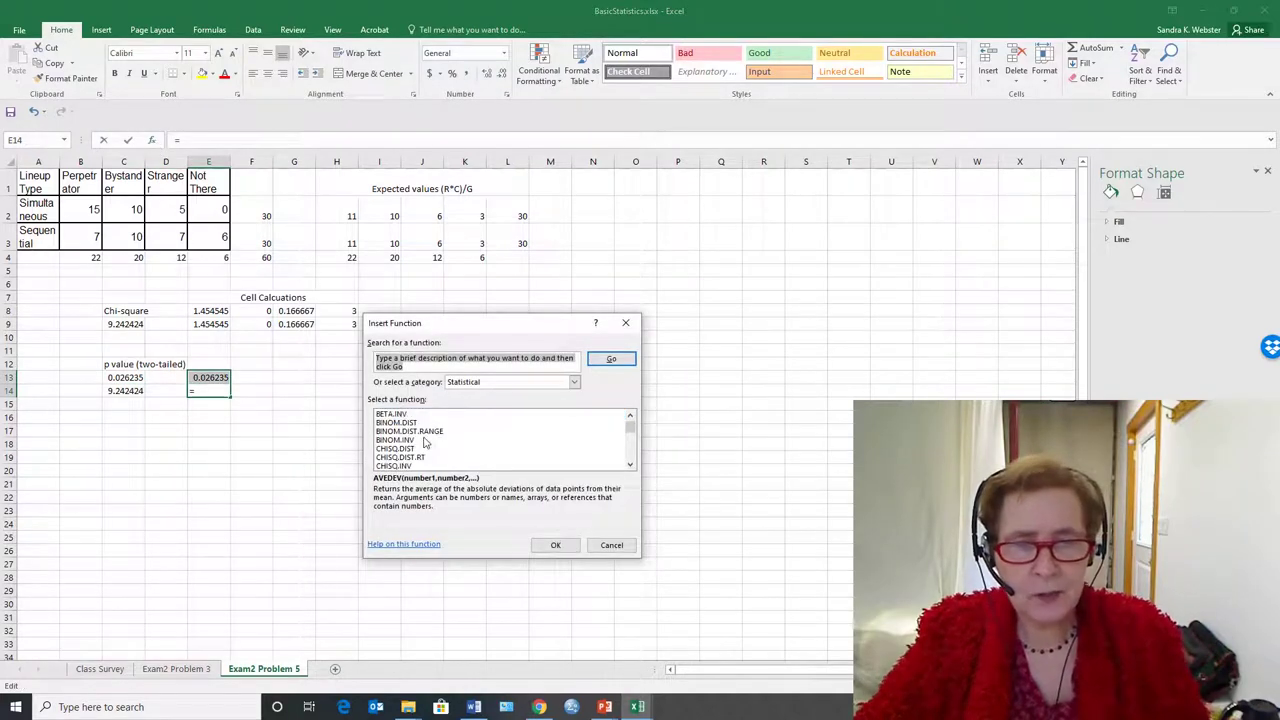
scroll(420, 450, down, 1)
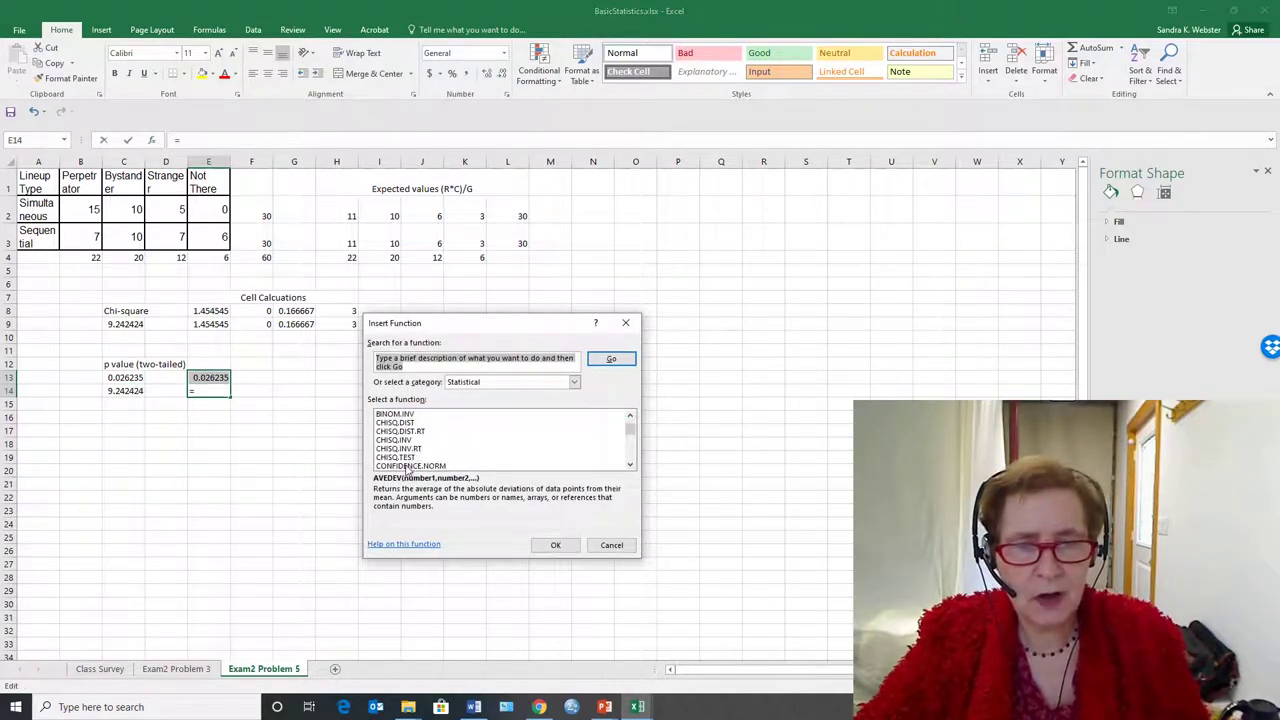
click(414, 449)
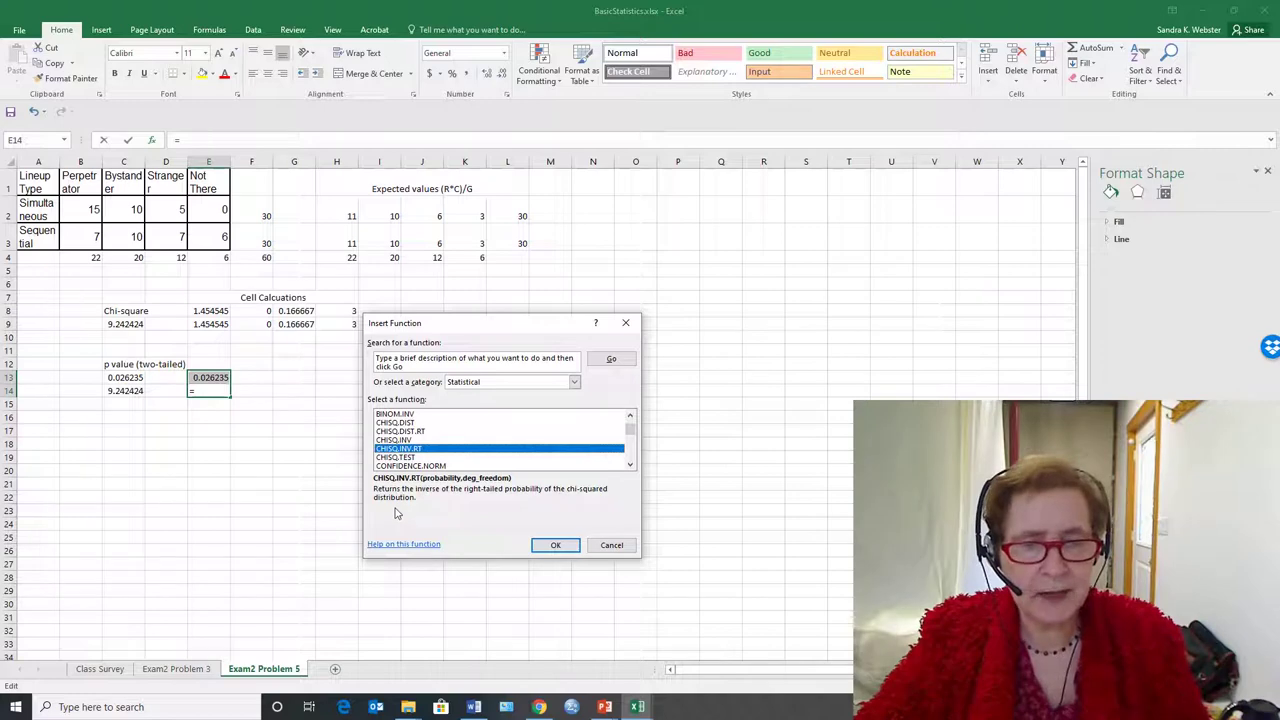
click(566, 546)
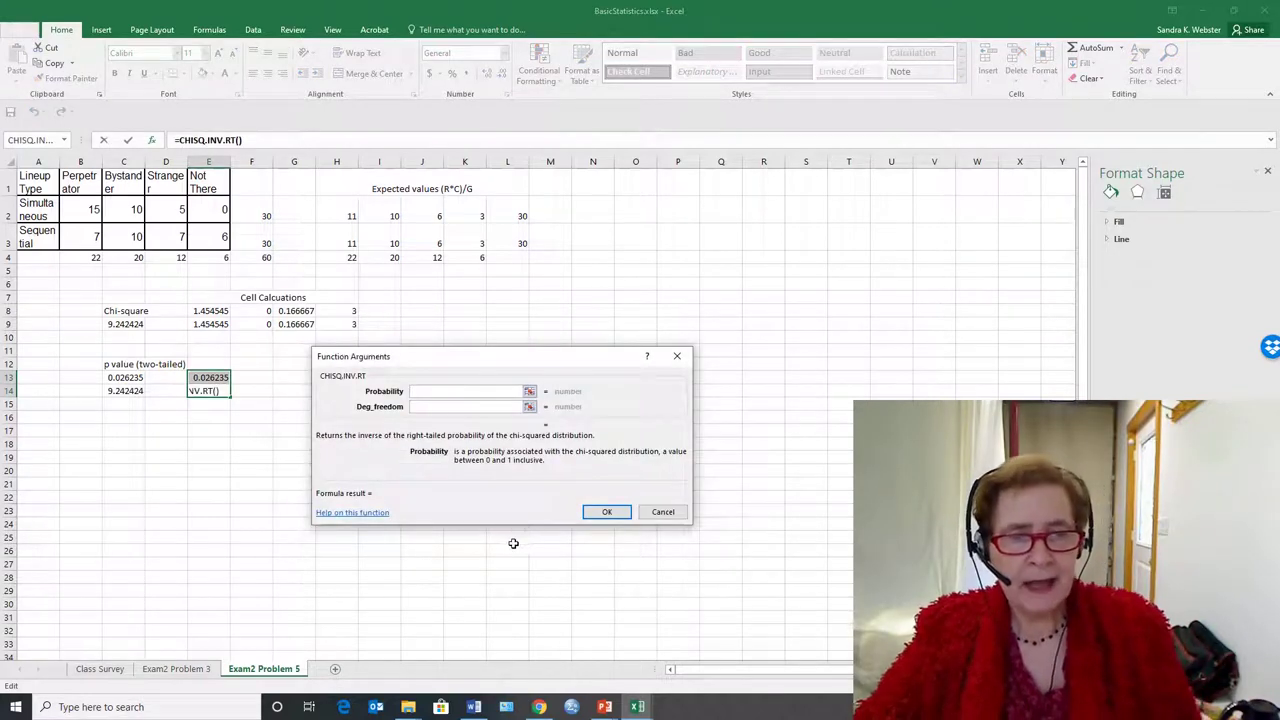
click(219, 377)
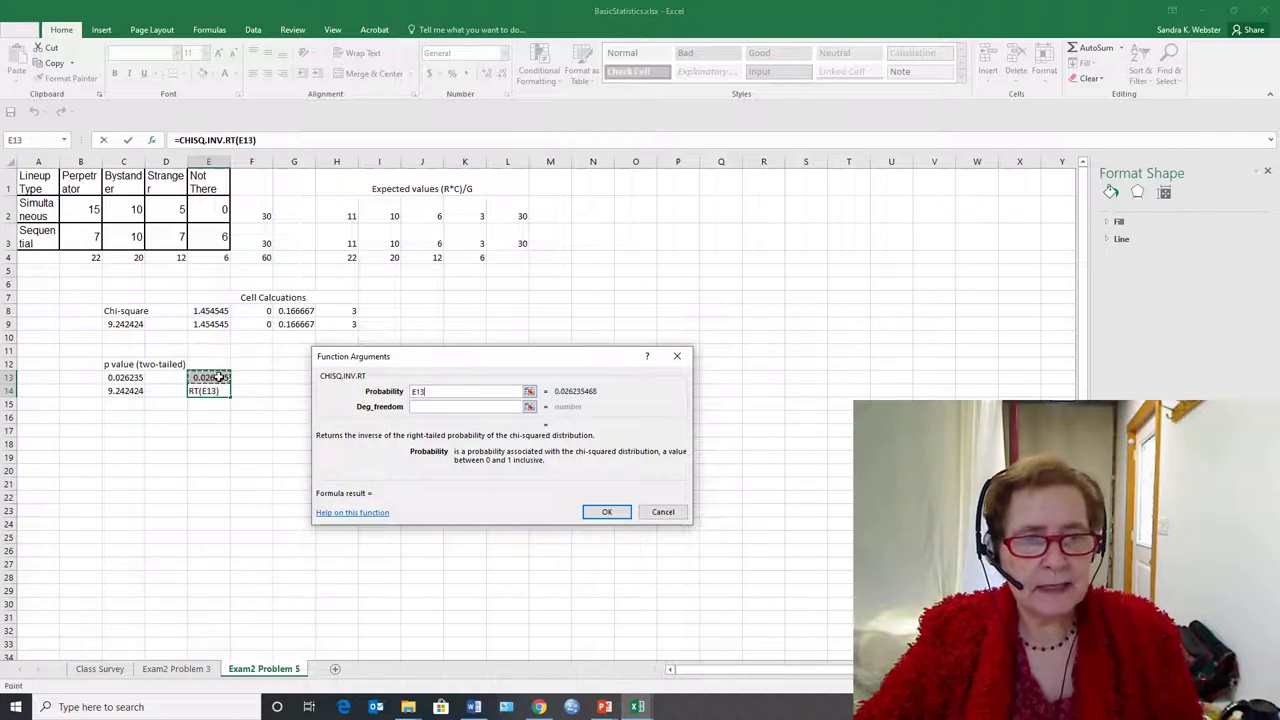
click(473, 407)
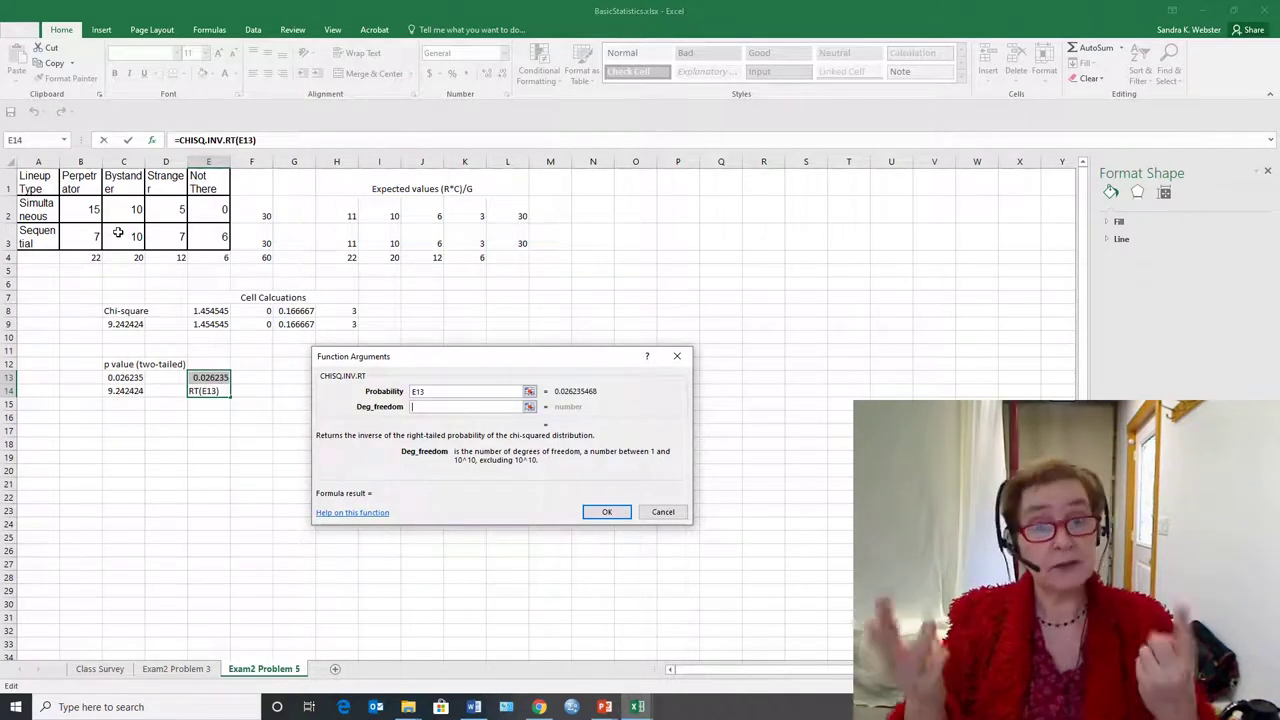
text(3)
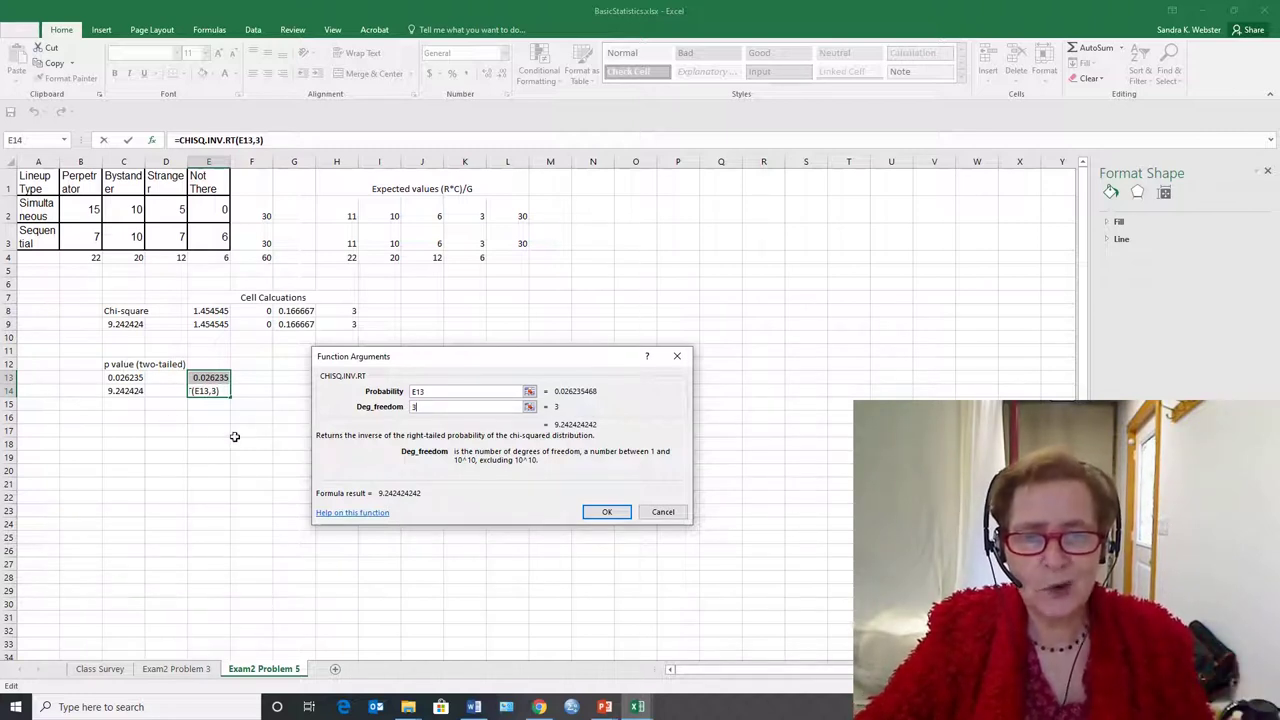
click(604, 513)
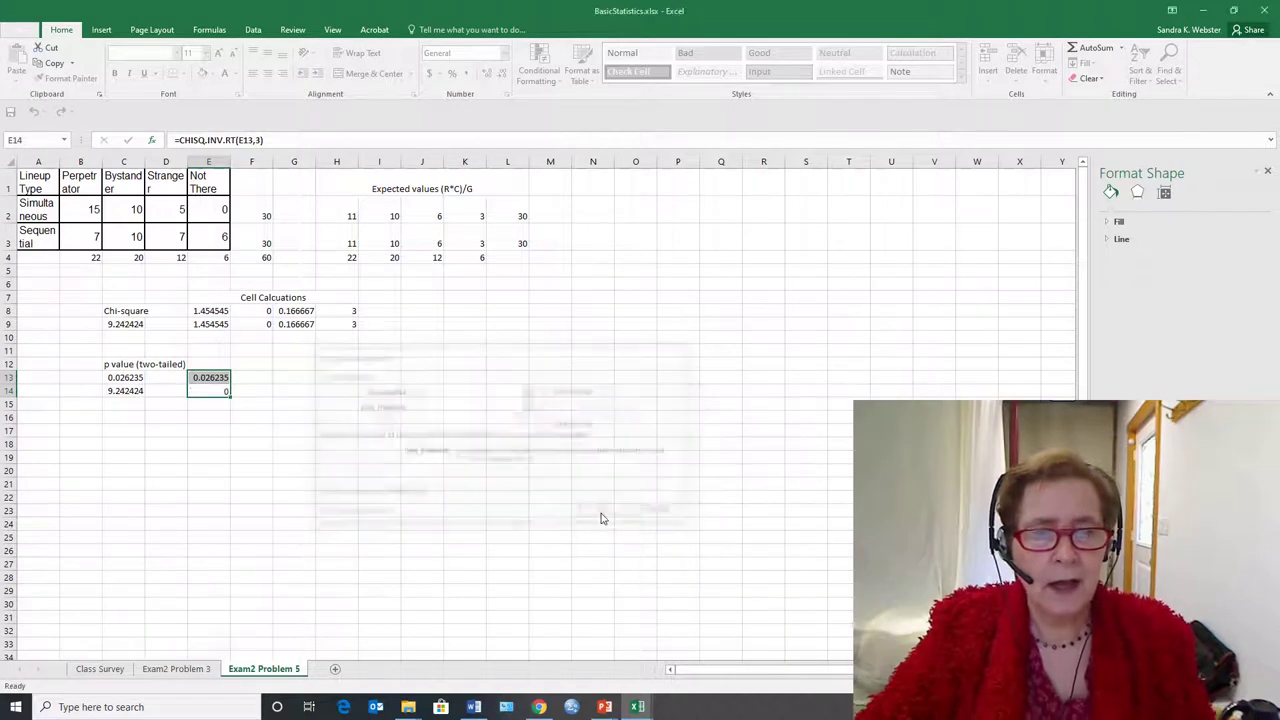
- Review the new formula in cell E14 and the observed counts in the Not There column
click(222, 391)
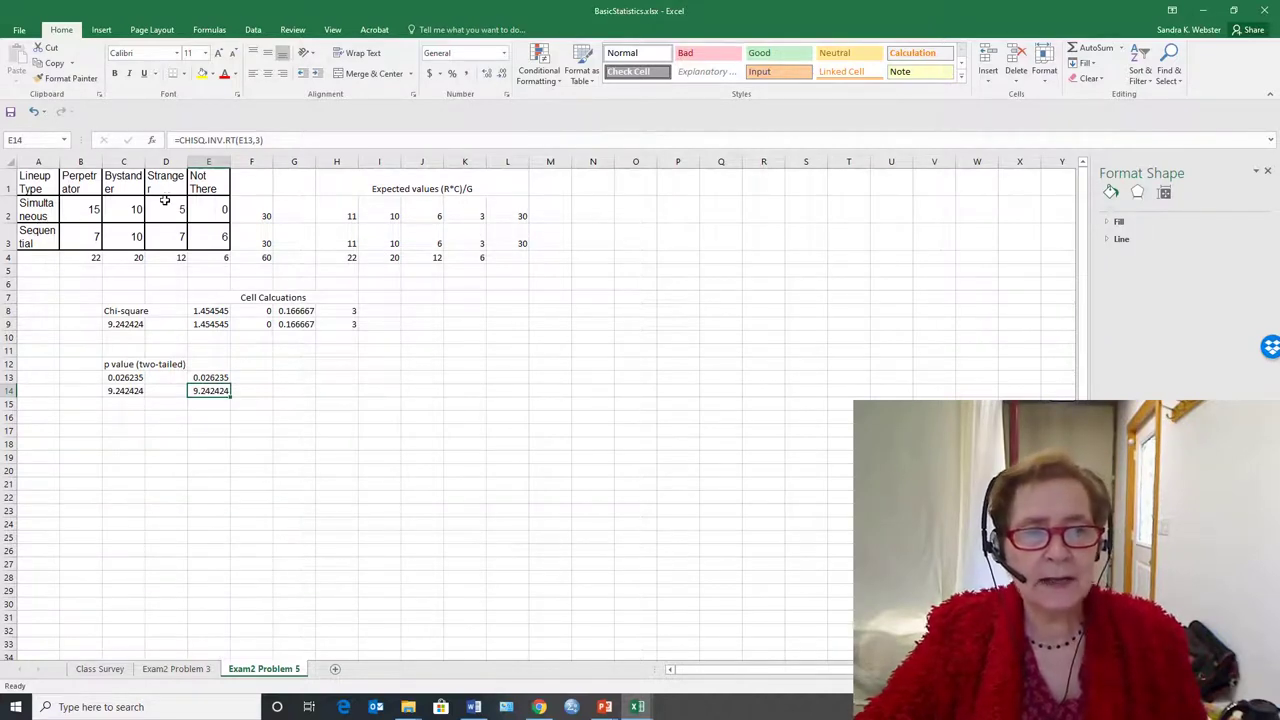
drag(201, 209, 205, 237)
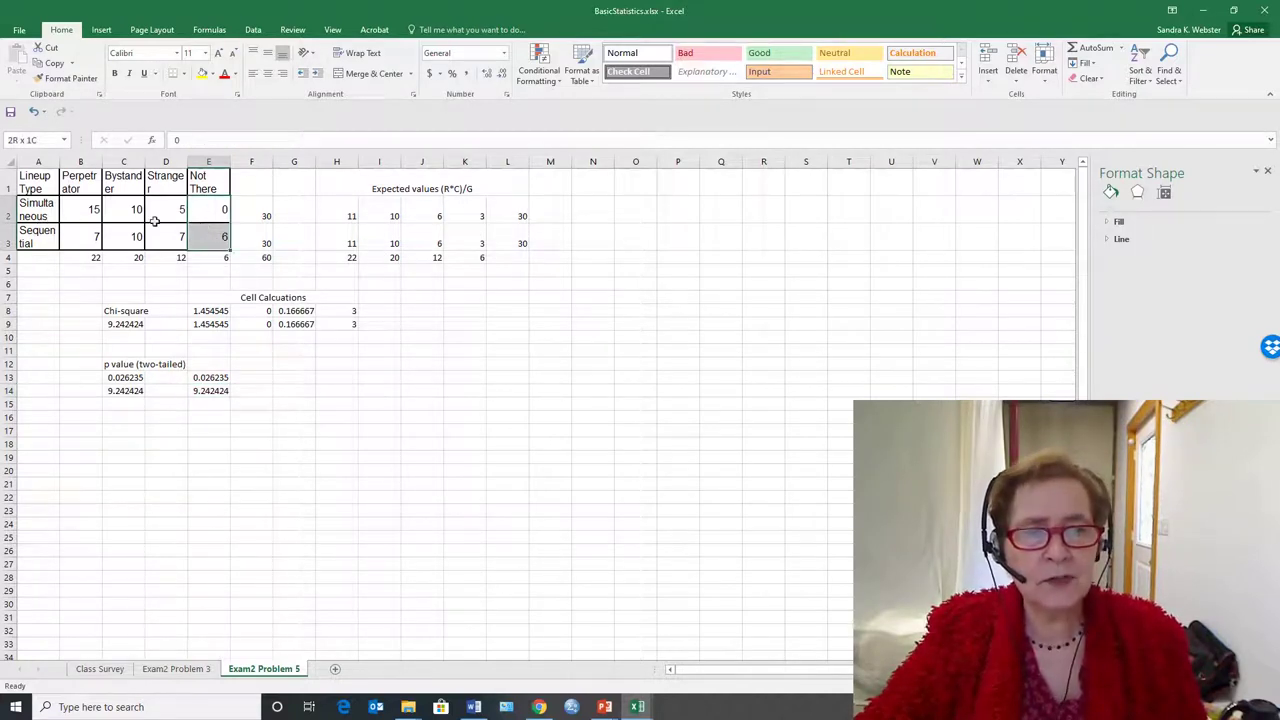
click(480, 328)
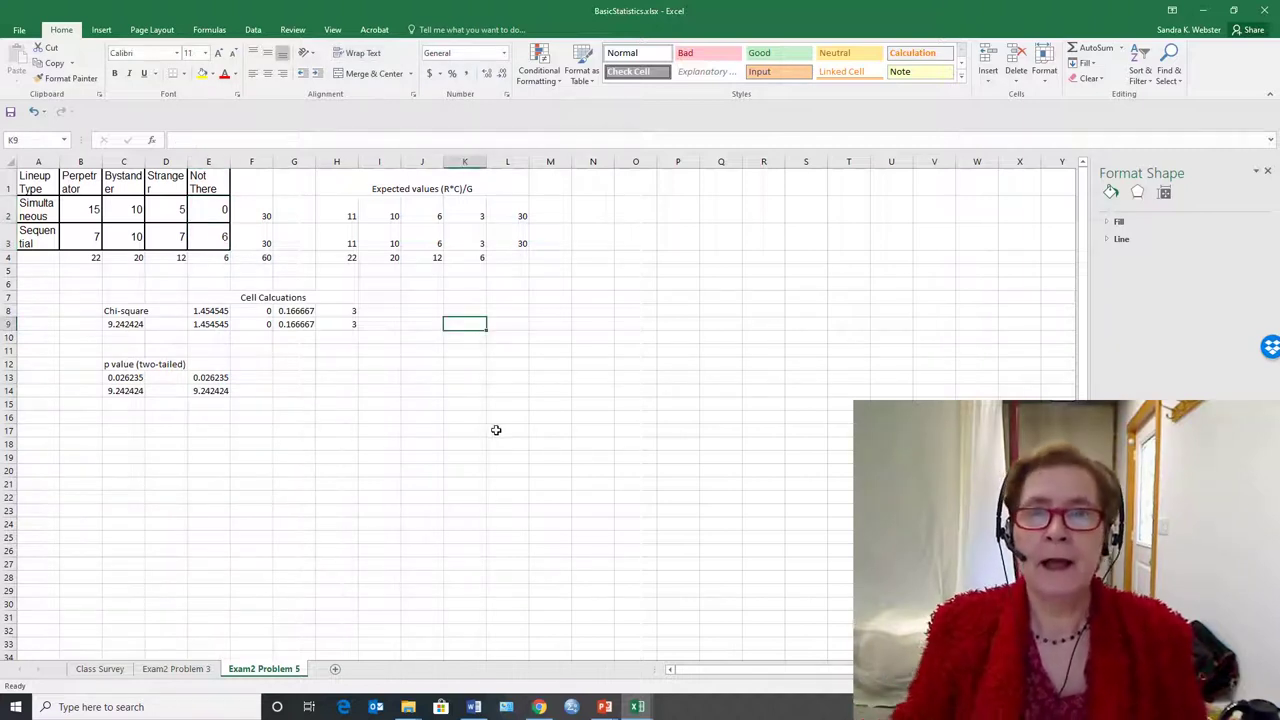